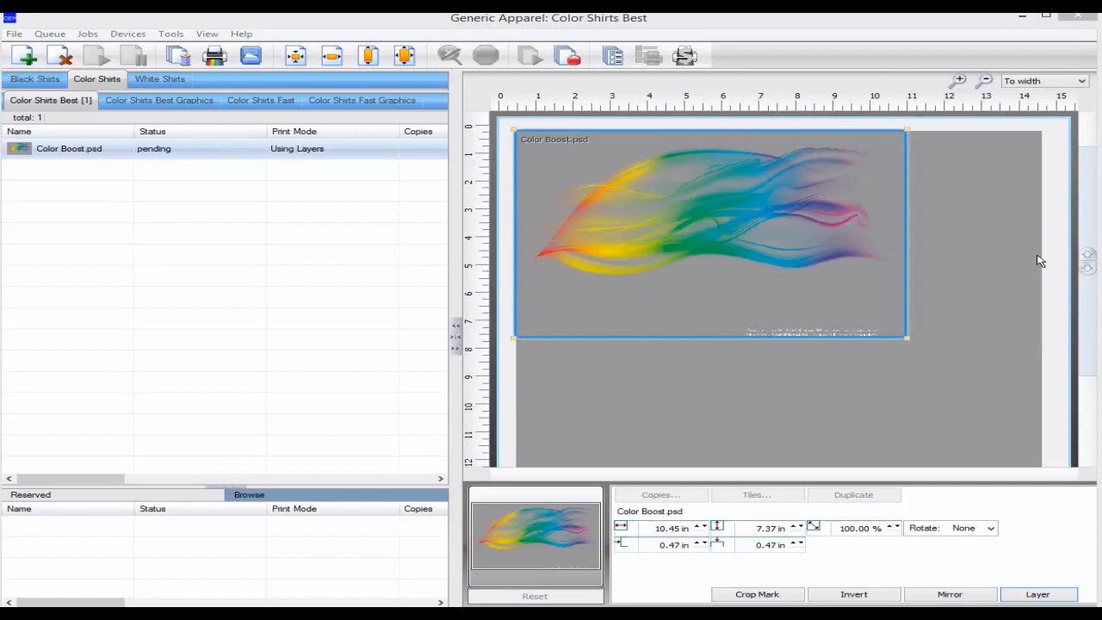
Raise the rainbow's opacity to solid in Transparency Opacity, then reset it back to 0.
click(87, 33)
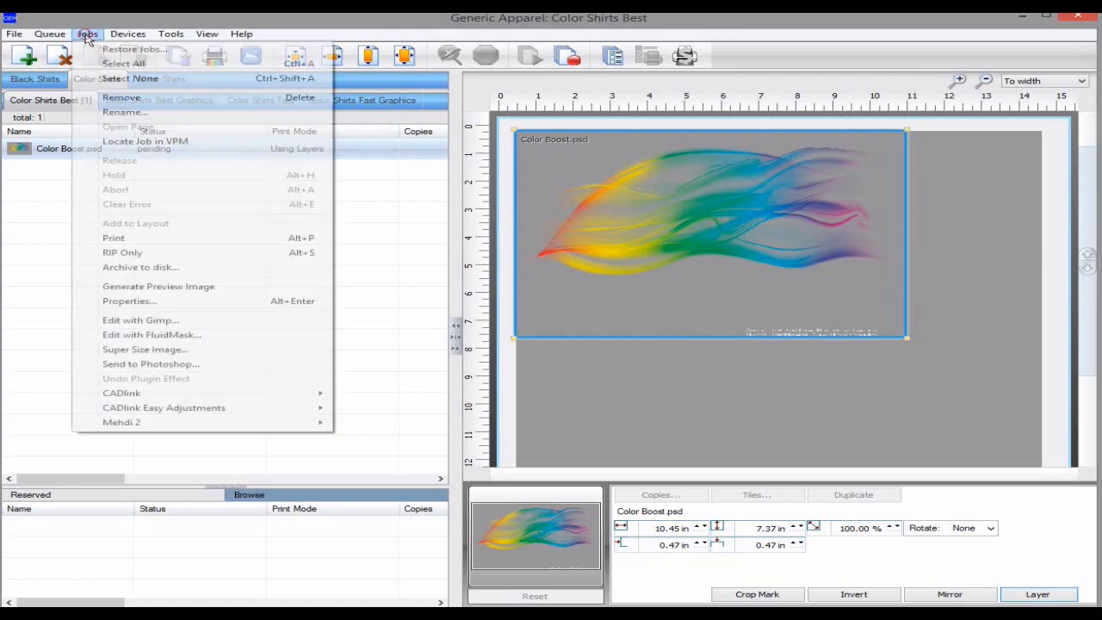
mouse_move(164, 407)
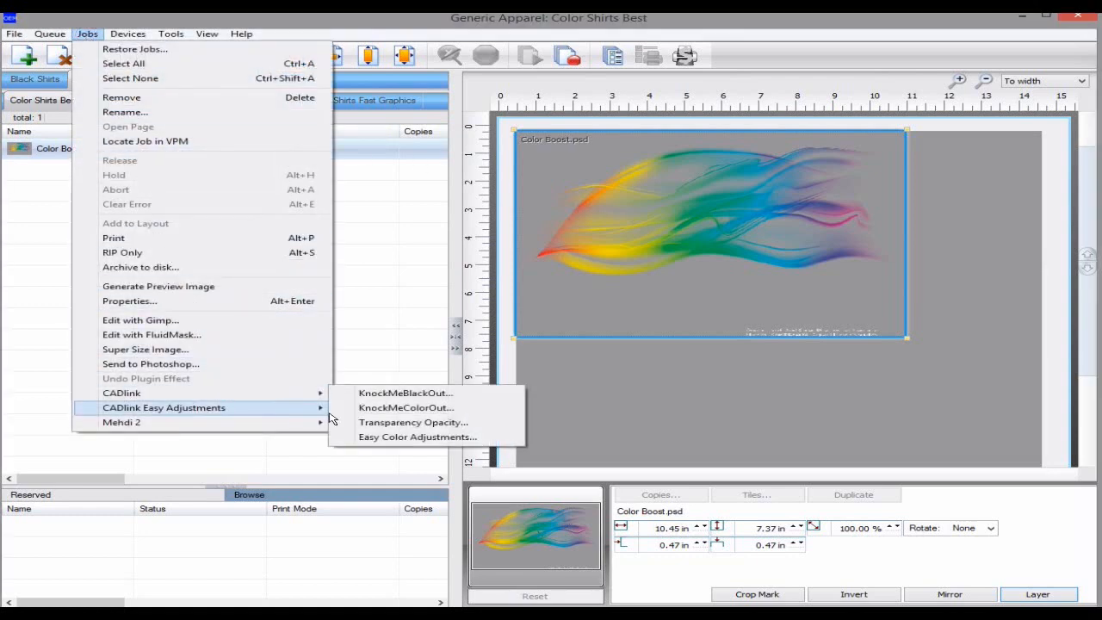
click(379, 423)
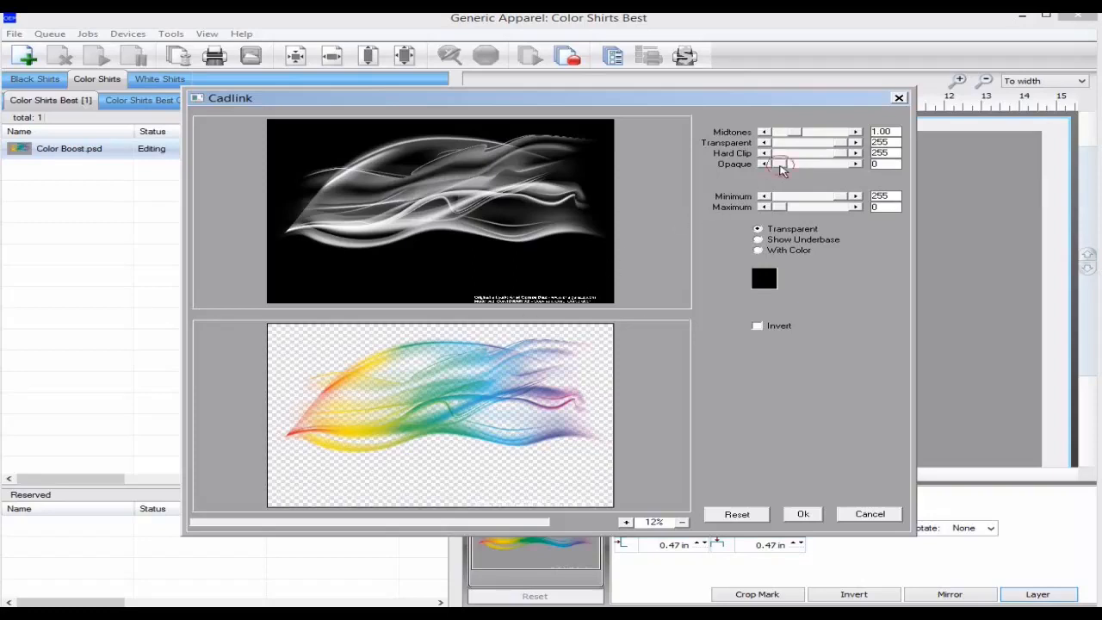
drag(779, 165, 848, 165)
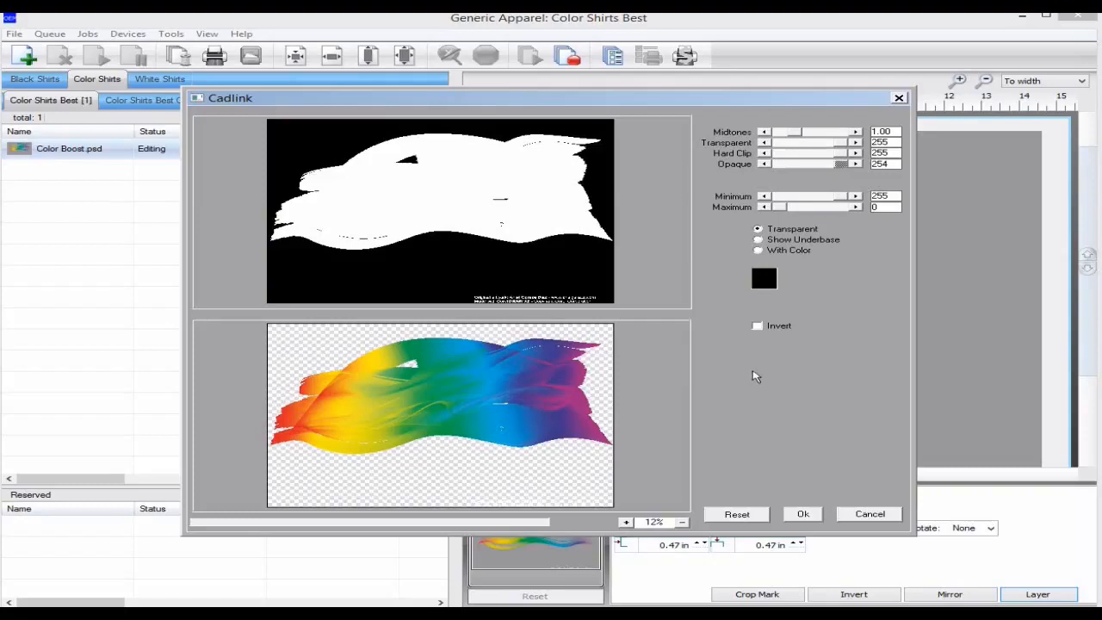
click(738, 514)
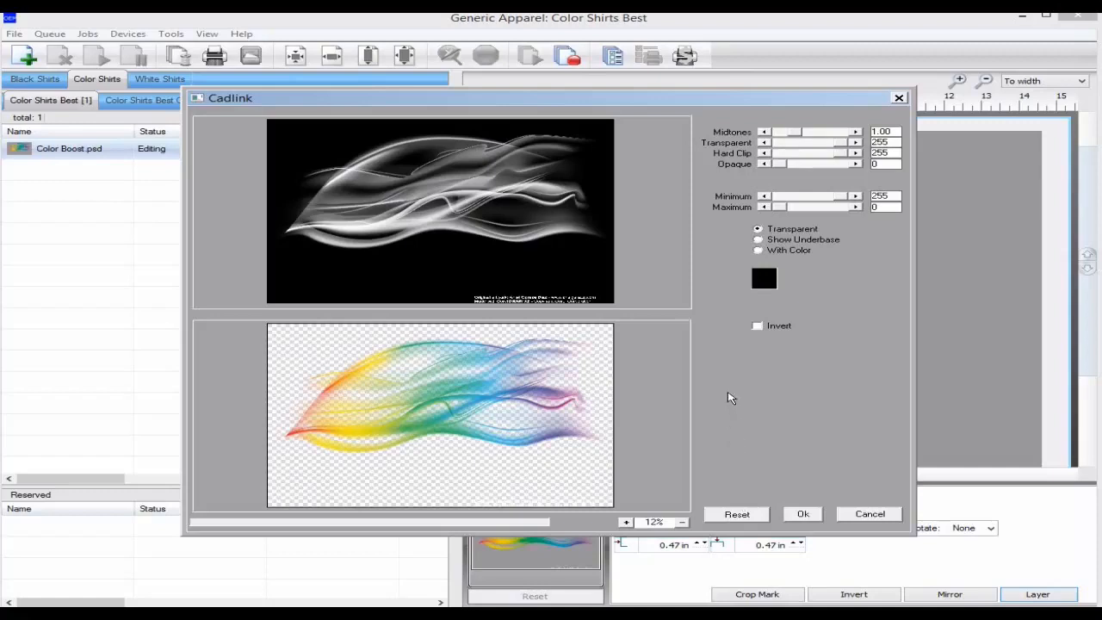
Lower the Midtones slider from 1.00 to about 0.20 for denser rainbow colours.
drag(800, 133, 786, 133)
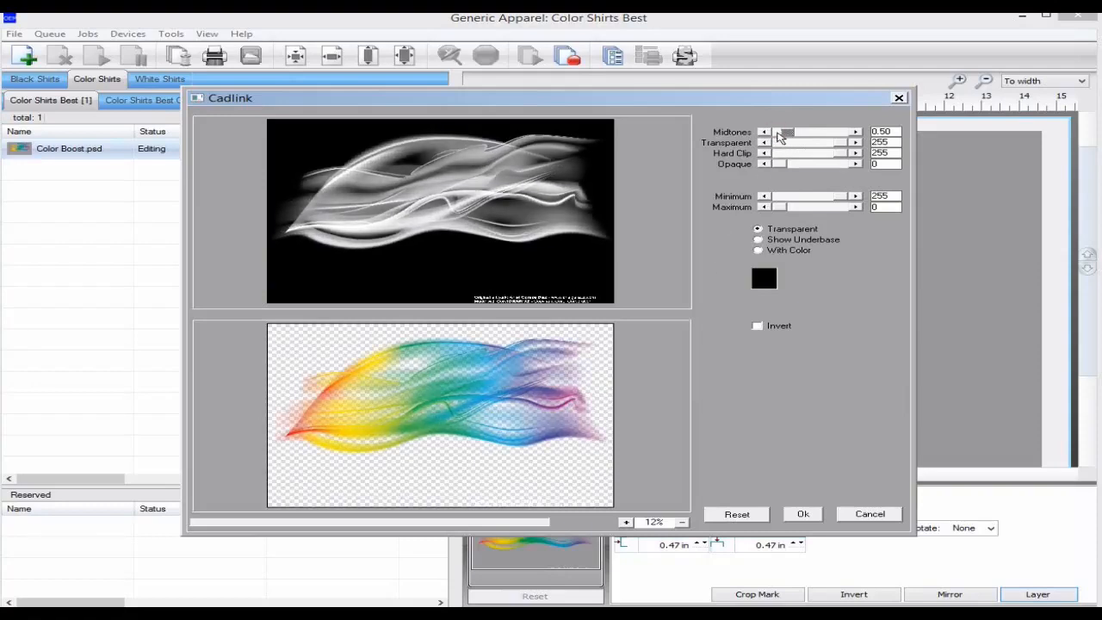
drag(785, 133, 775, 134)
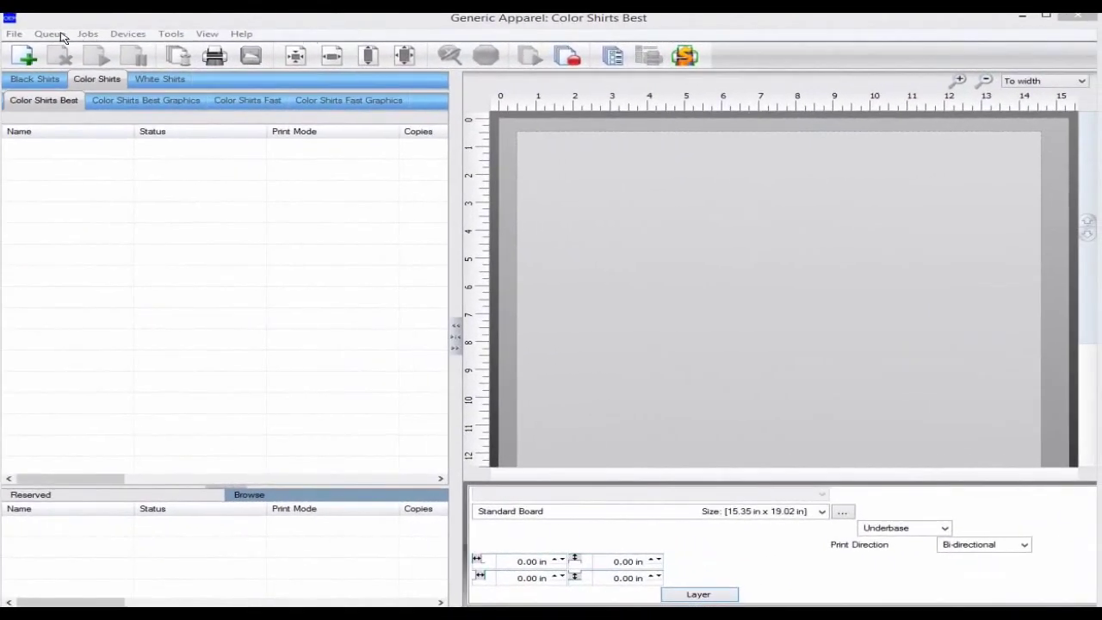
Start Queue > Setup color boost with the 15x19 page size.
click(50, 34)
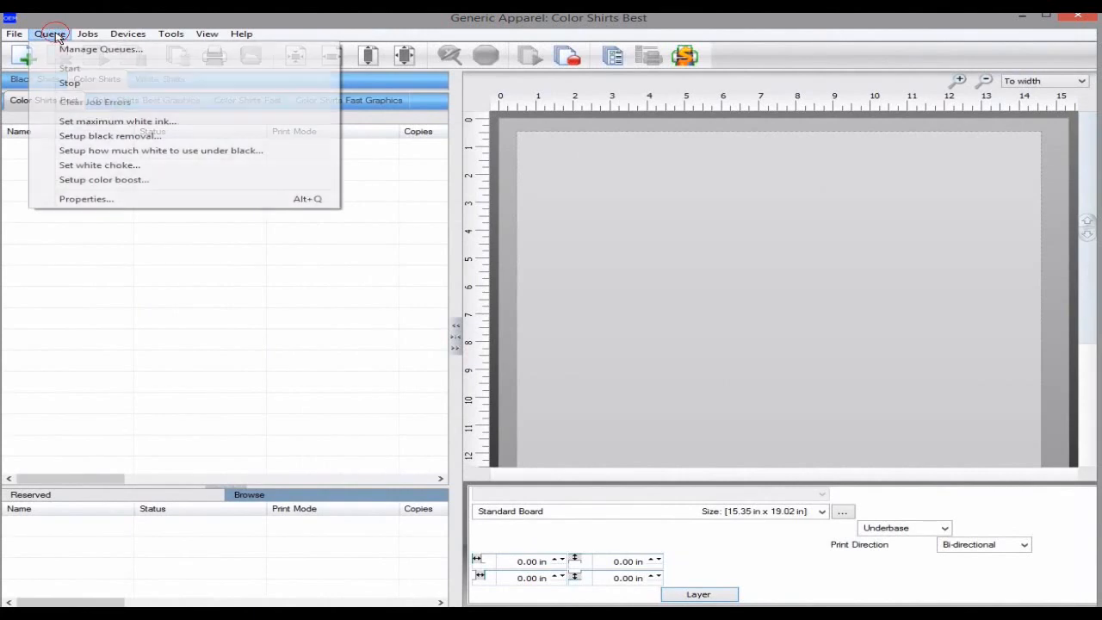
click(104, 179)
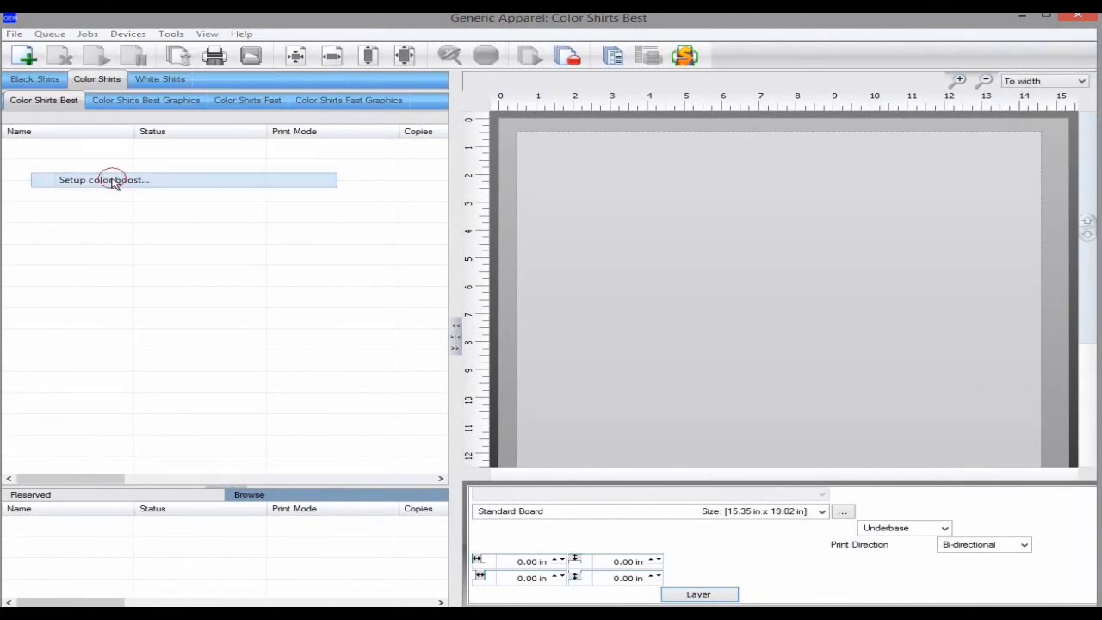
click(565, 350)
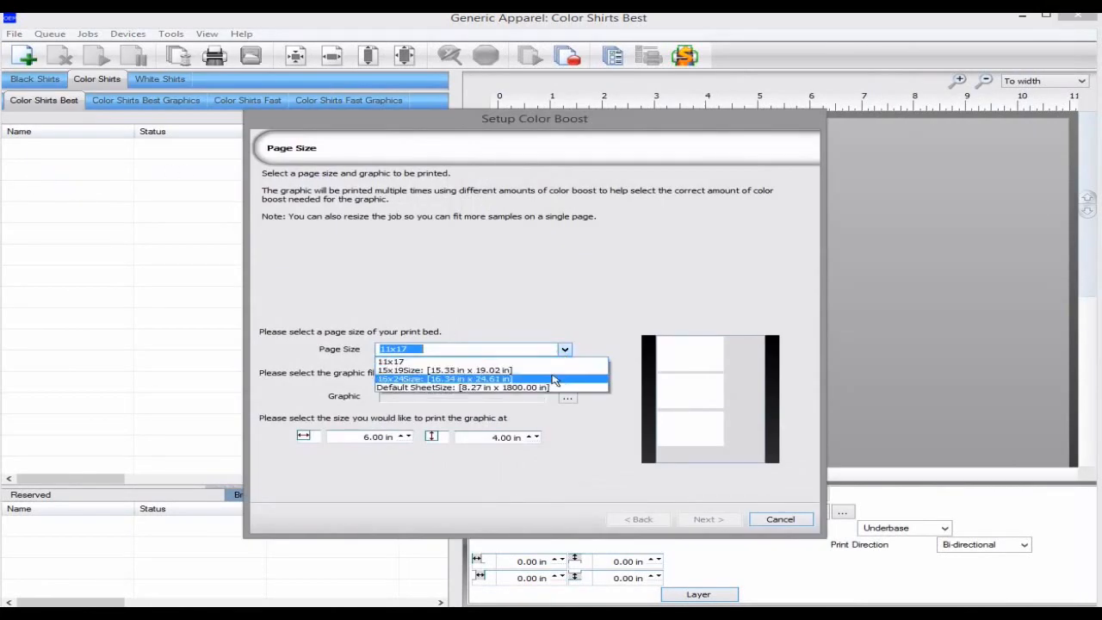
click(555, 372)
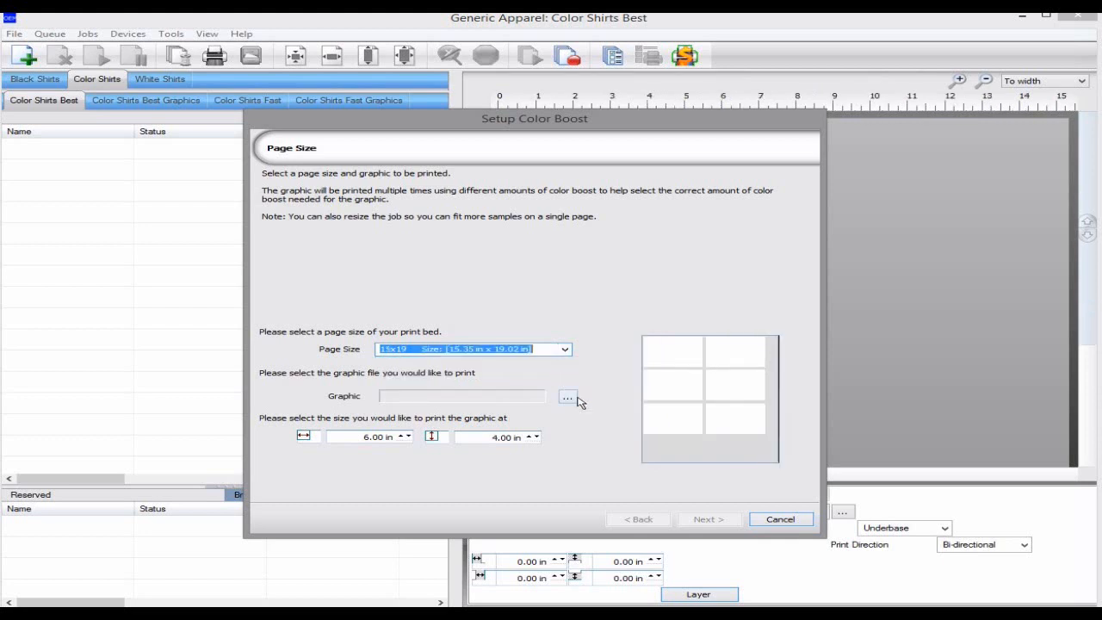
Use Color Boost.psd as the graphic at 6 by 3 inches and advance to chart settings.
click(568, 397)
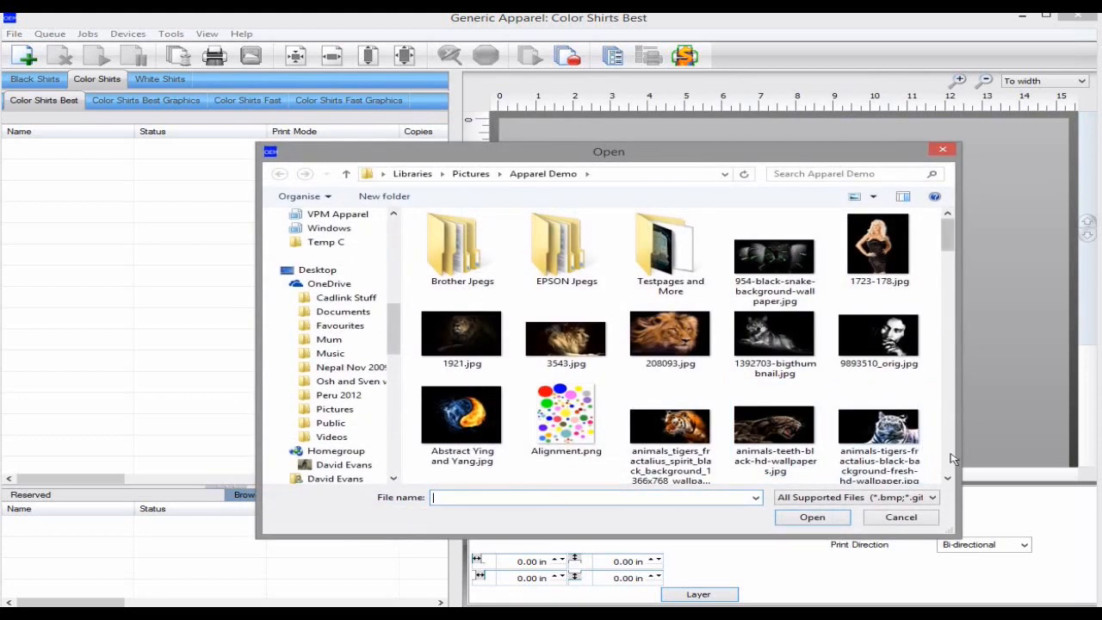
scroll(953, 459, down, 3)
scroll(952, 459, down, 3)
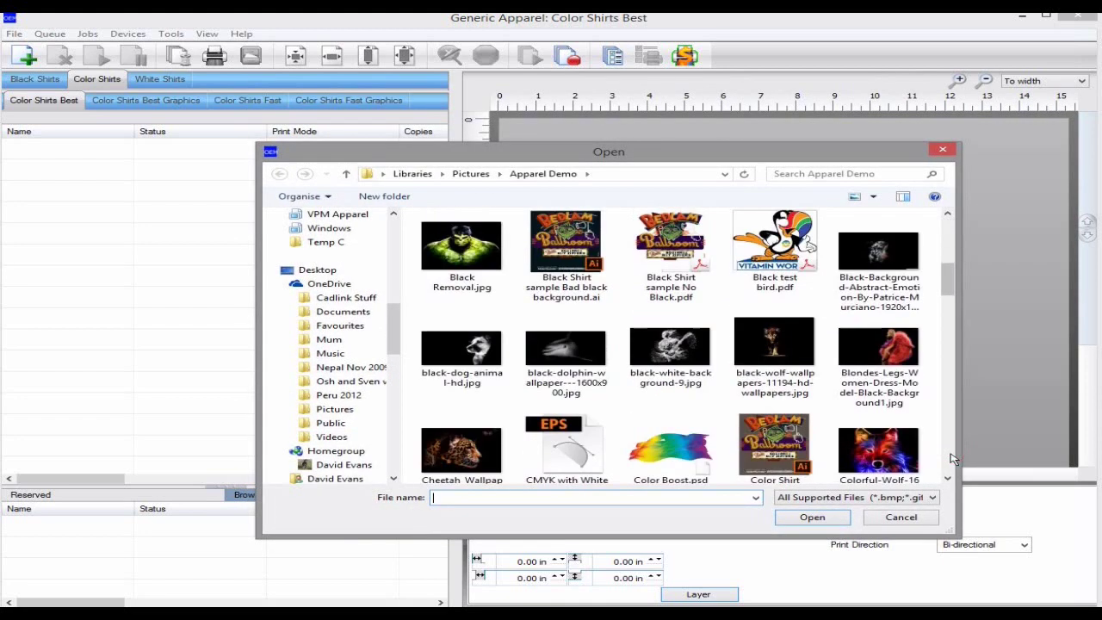
double_click(671, 448)
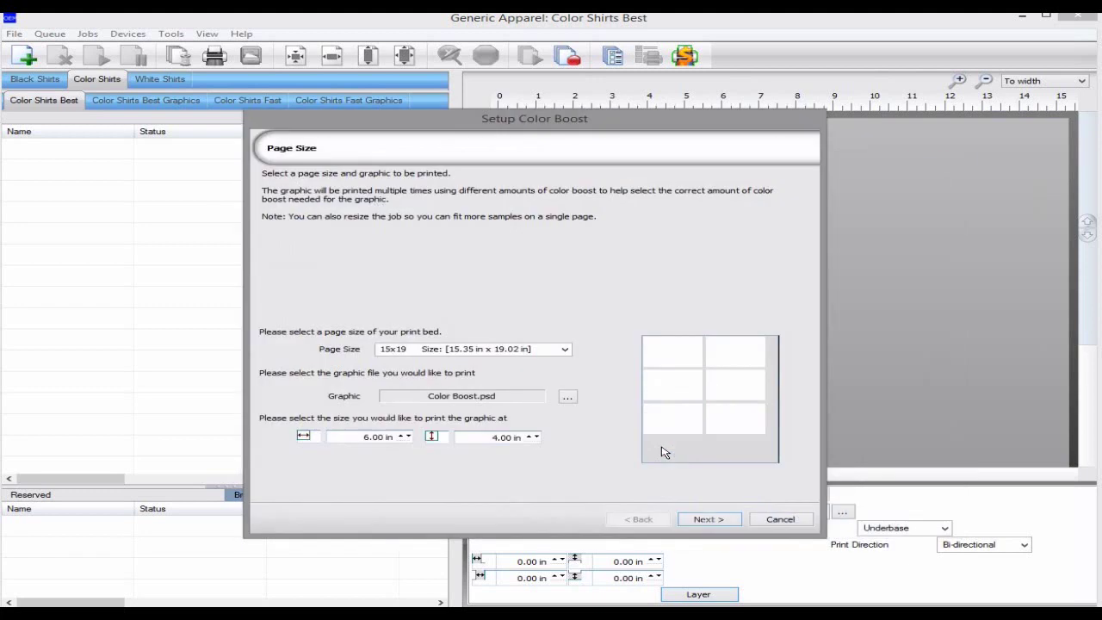
double_click(509, 438)
text(3)
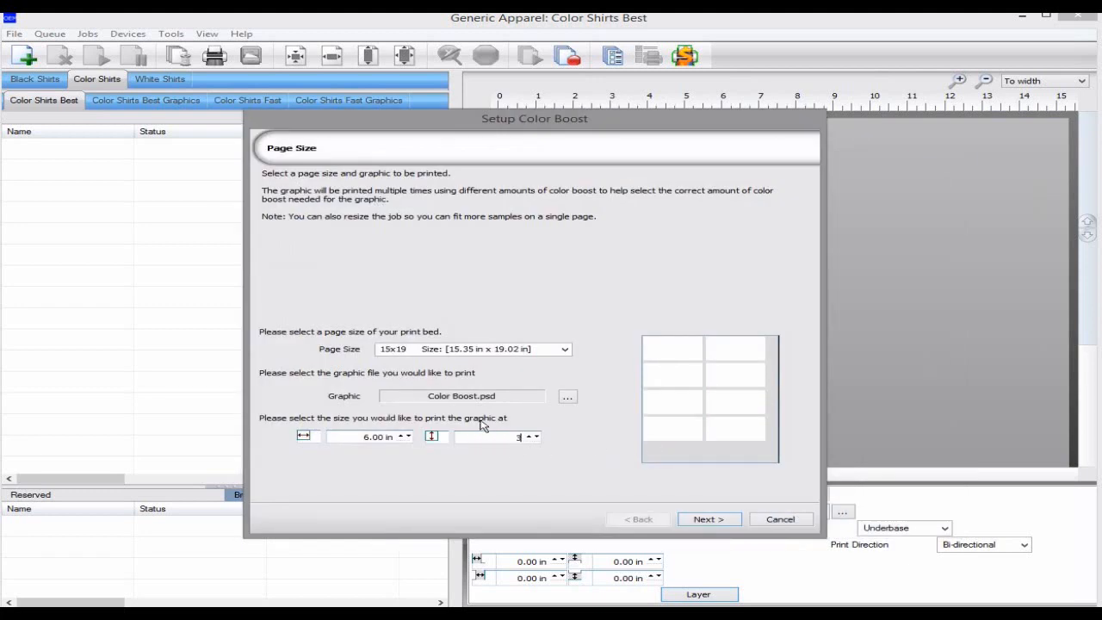
click(710, 520)
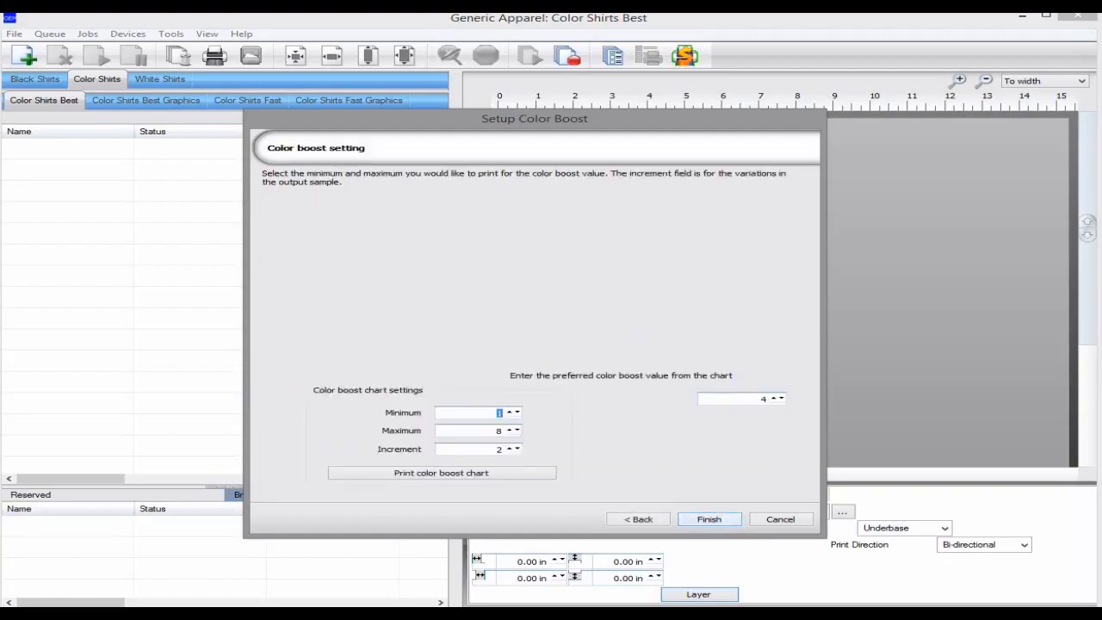
Set increment 1 for boost 1 to 8 and generate the eight-sample chart page.
click(710, 520)
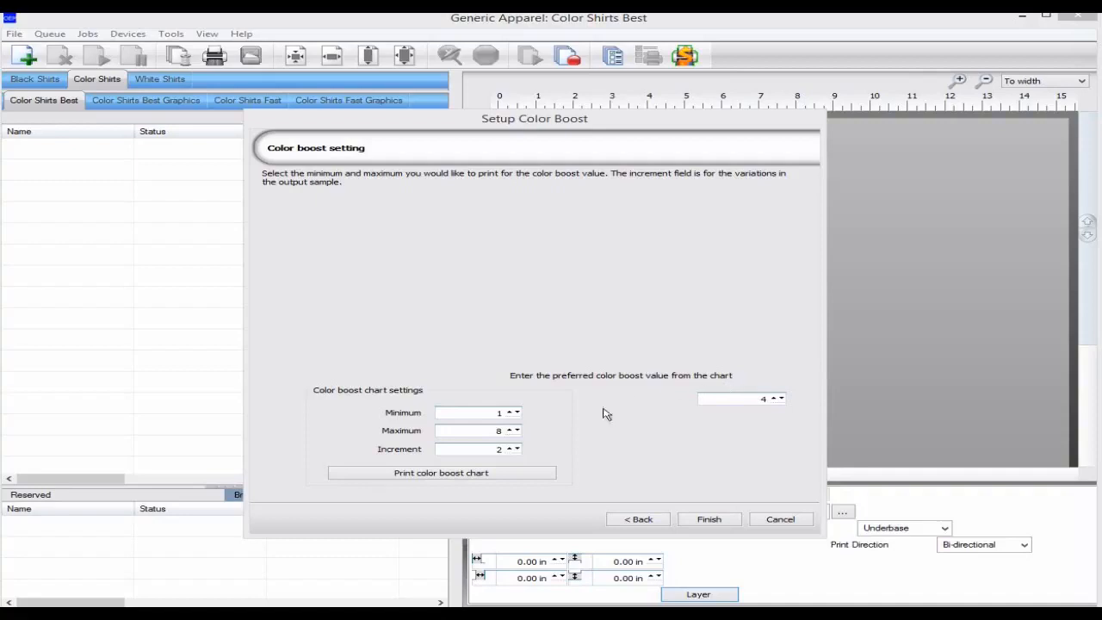
double_click(479, 450)
text(1)
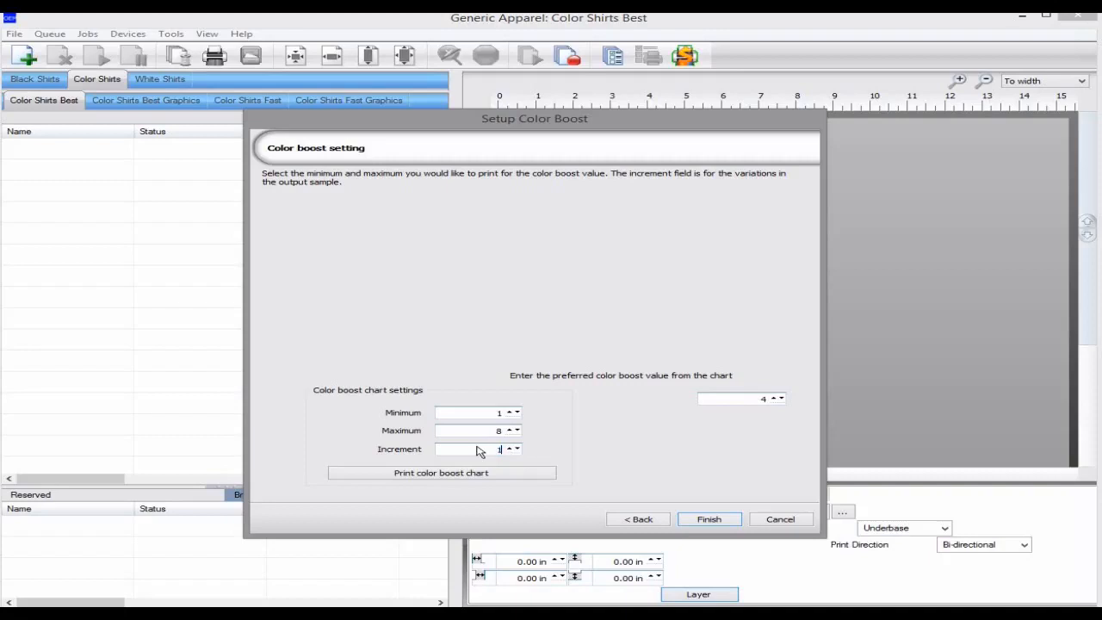
click(471, 477)
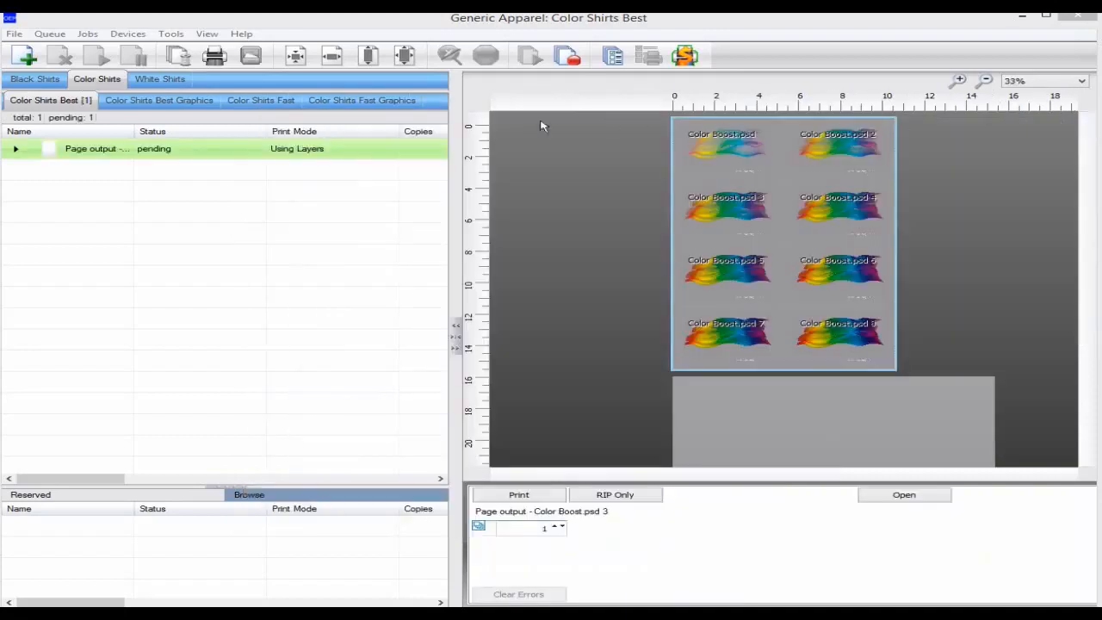
Send the queued Page output chart job to print.
right_click(342, 153)
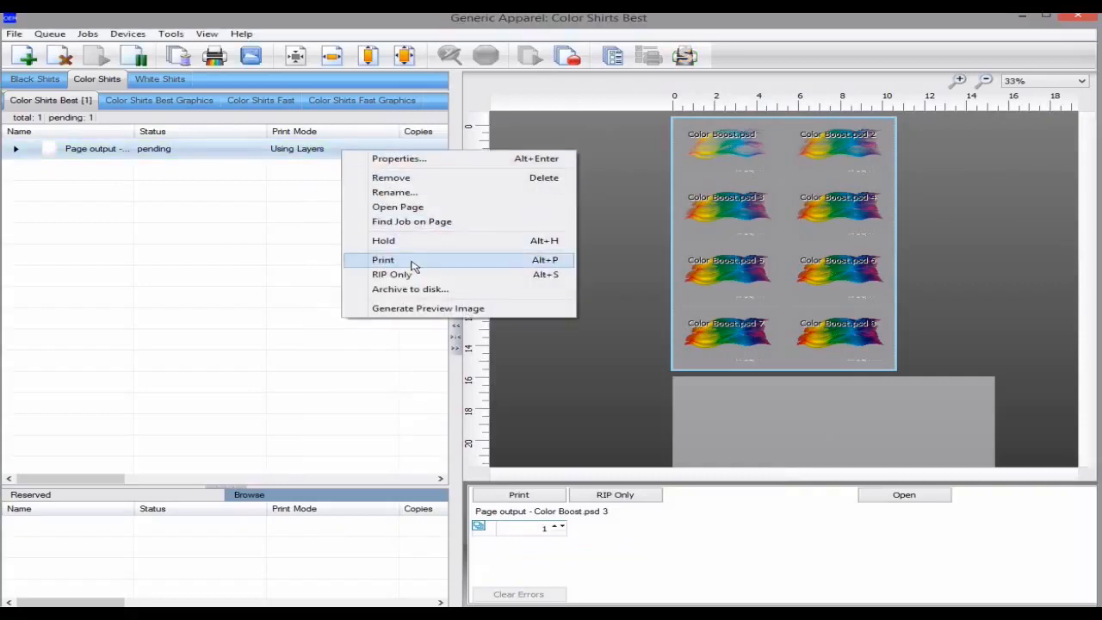
click(293, 281)
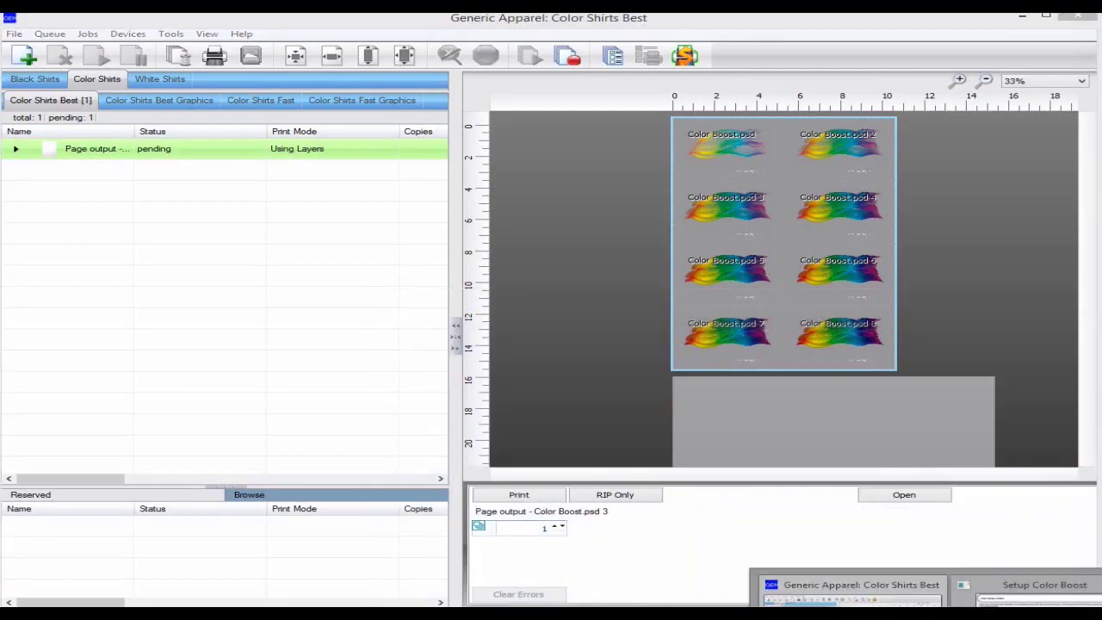
Enter 4 as the preferred color boost value and finish setup.
key(alt+Tab)
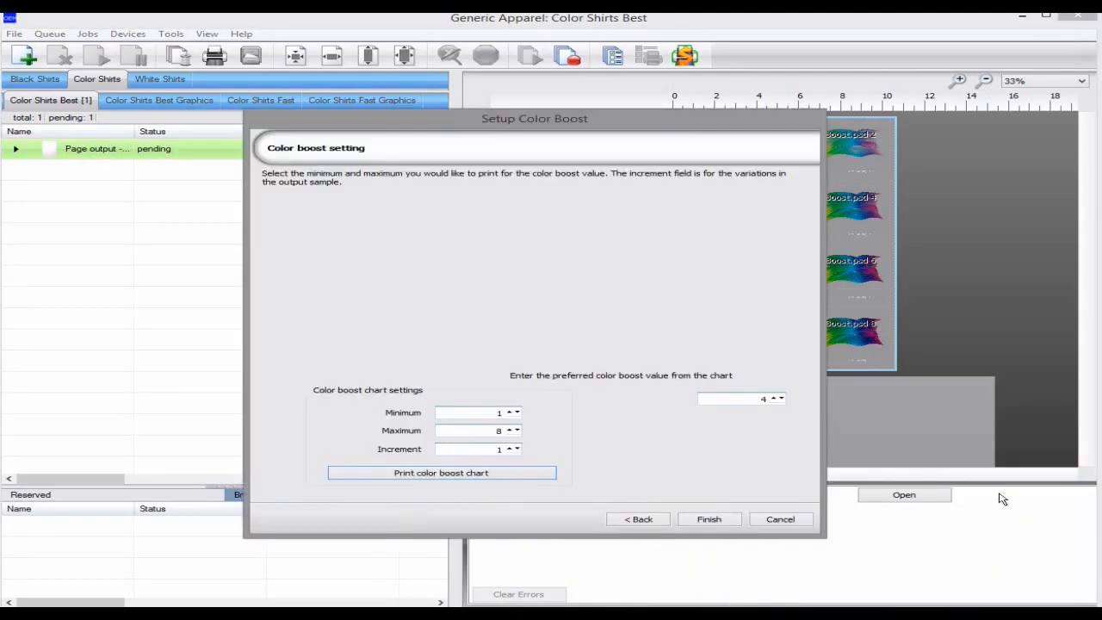
click(762, 402)
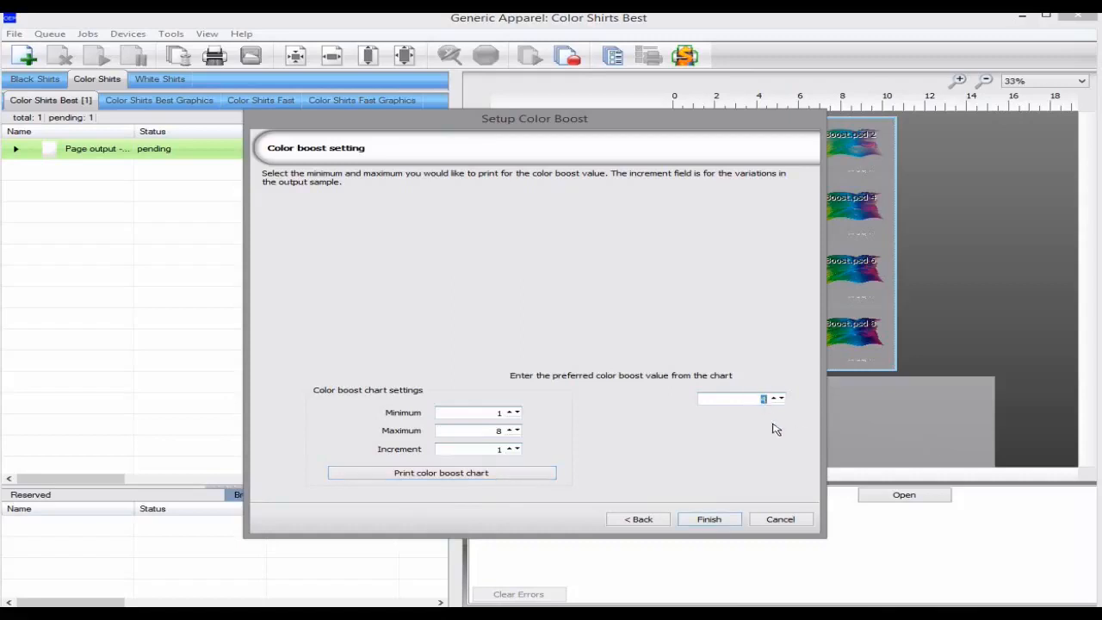
text(4)
click(708, 519)
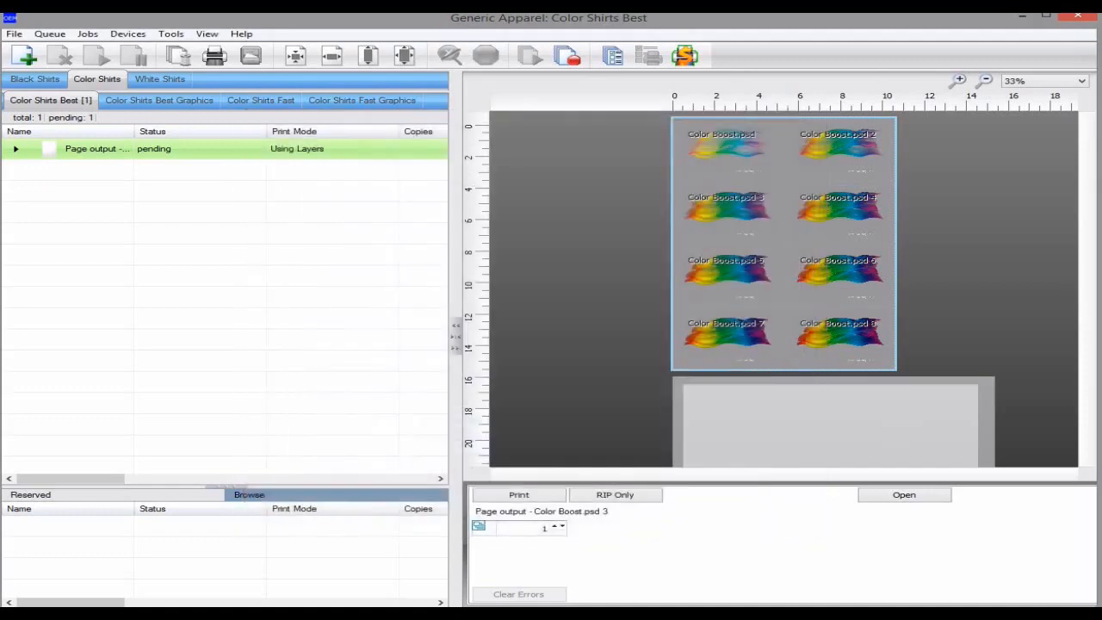